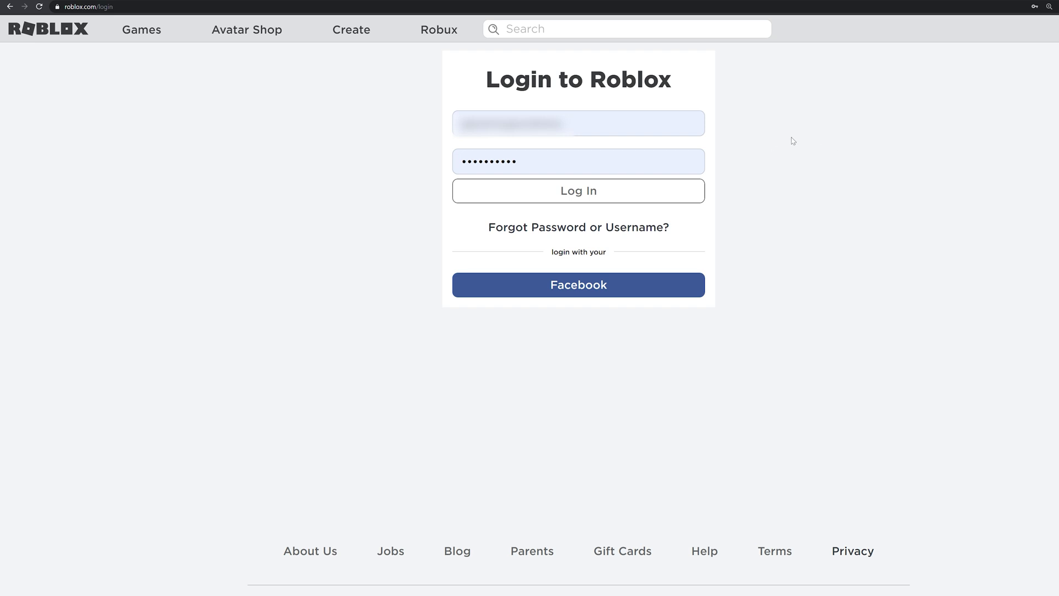
- Sign in to Roblox and go to My Settings through the gear menu
{"action": "left_click", "coordinate": [581, 193]}
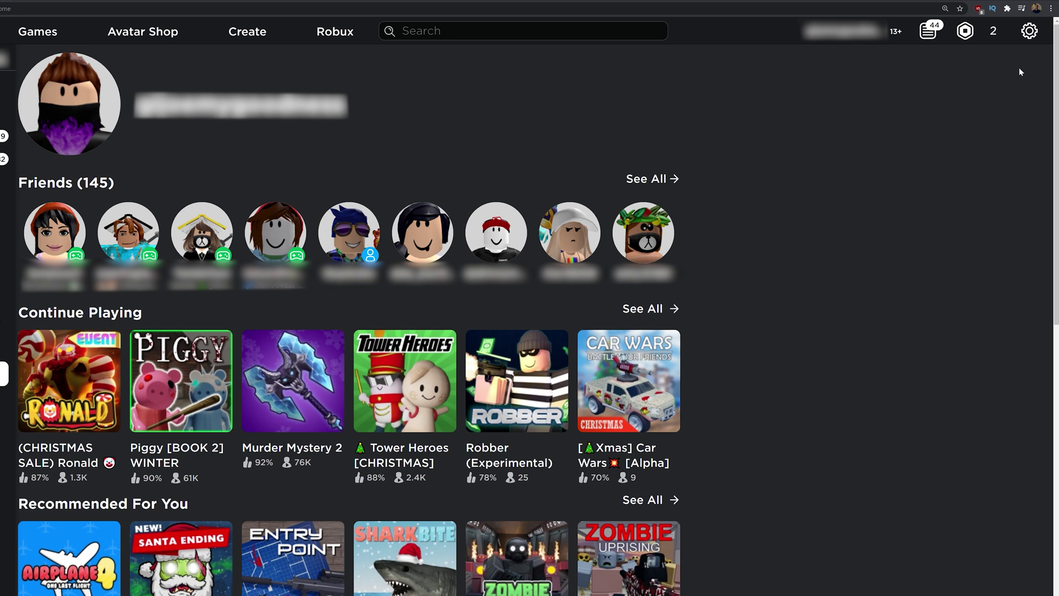
{"action": "left_click", "coordinate": [1029, 32]}
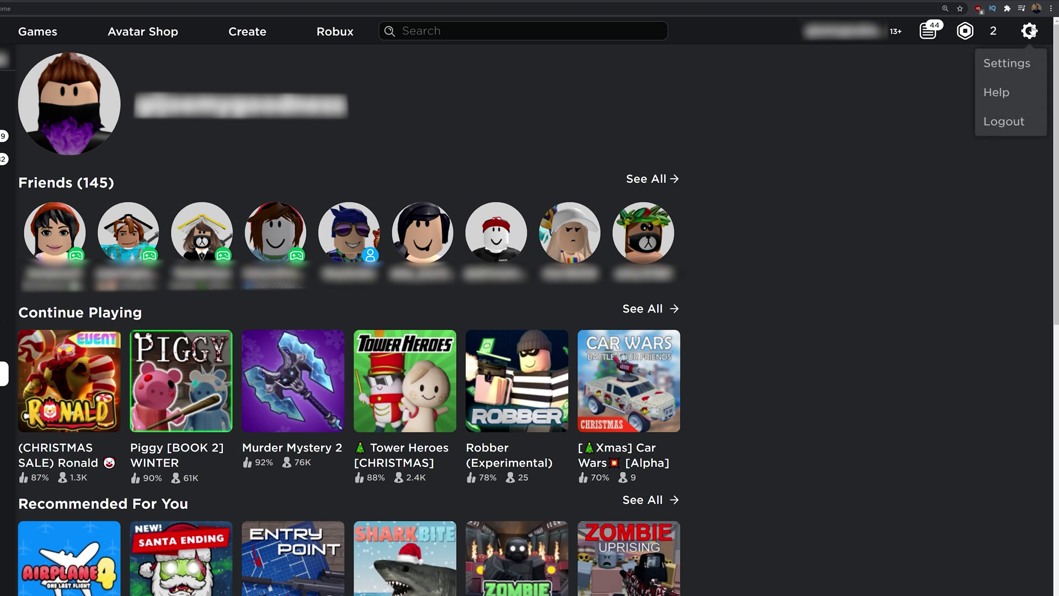
{"action": "left_click", "coordinate": [1018, 64]}
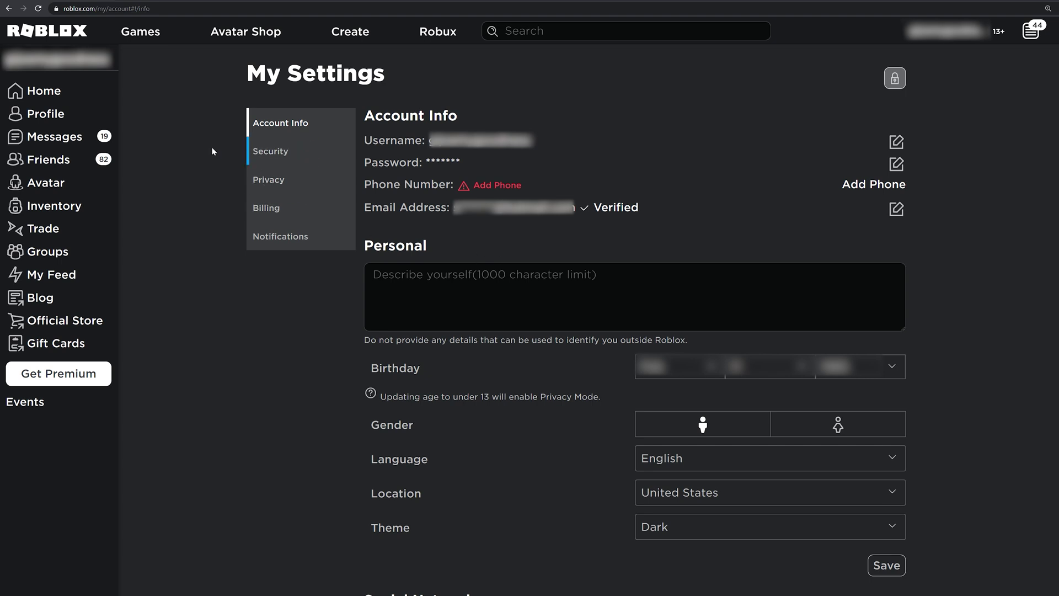
- Switch to the Security settings and find the connected Xbox account with its Disconnect button
{"action": "triple_click", "coordinate": [243, 135]}
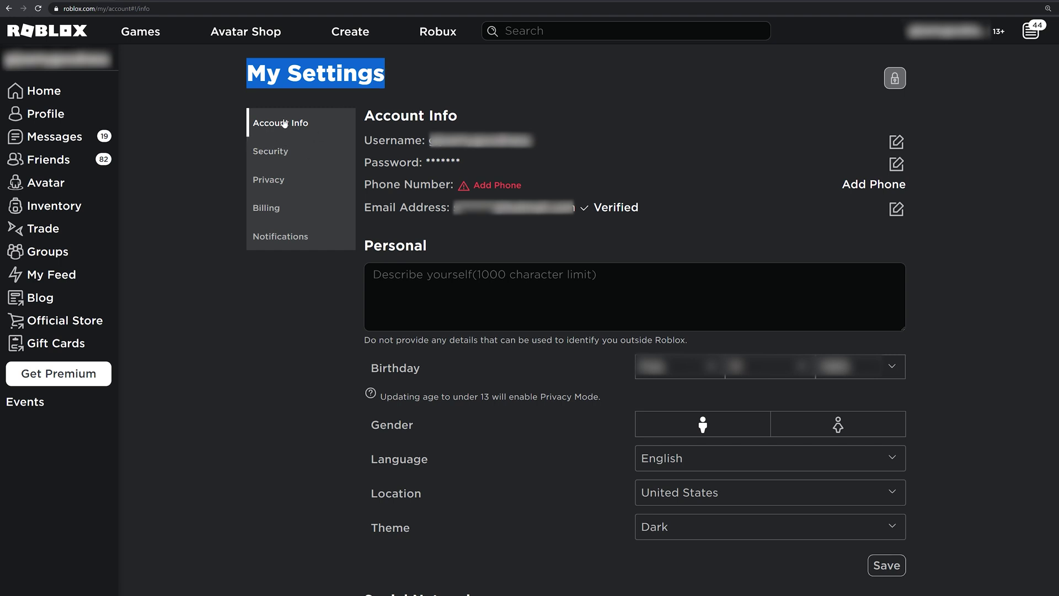
{"action": "left_click", "coordinate": [275, 155]}
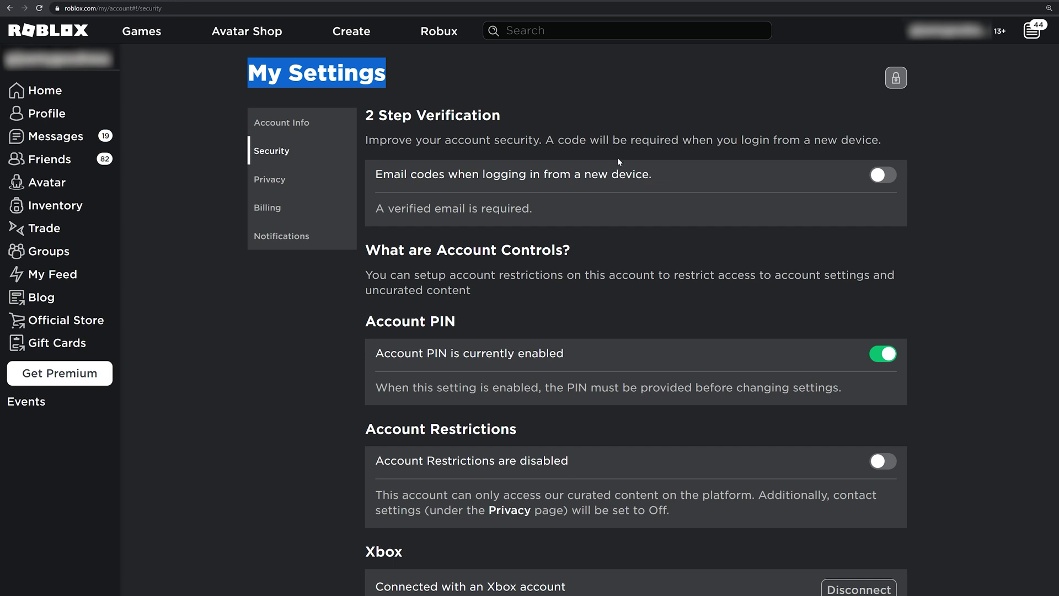
{"action": "scroll", "coordinate": [767, 319], "scroll_direction": "down", "scroll_amount": 1}
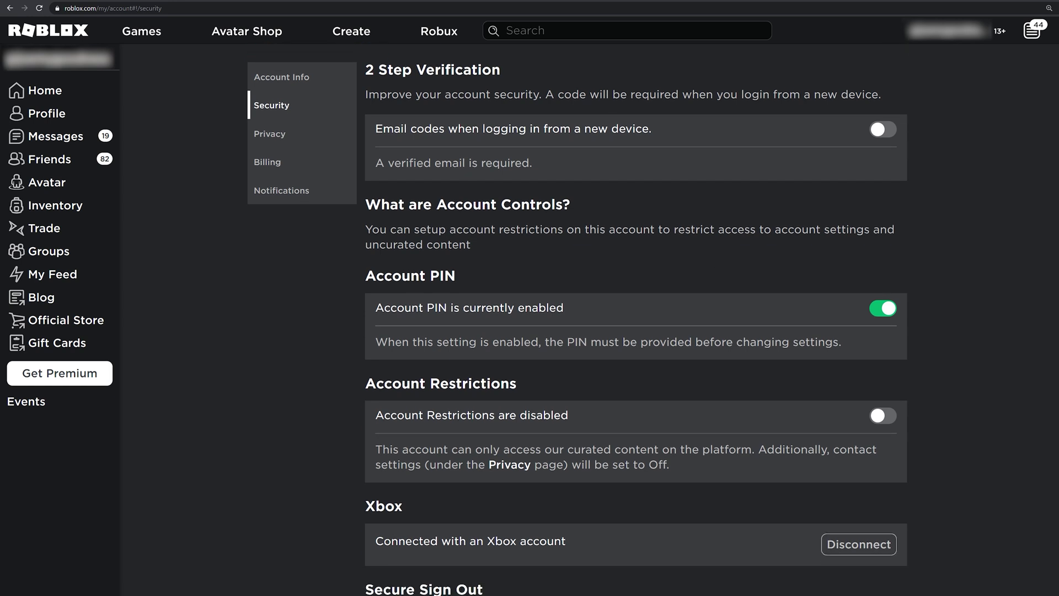
{"action": "scroll", "coordinate": [673, 221], "scroll_direction": "down", "scroll_amount": 3}
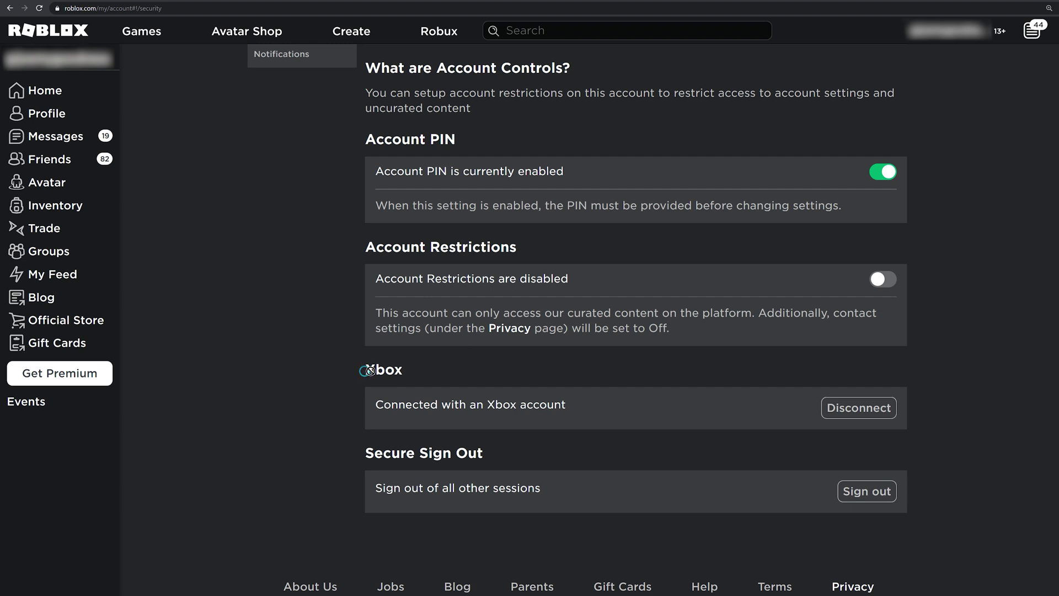
{"action": "left_click_drag", "start_coordinate": [405, 372], "coordinate": [365, 371]}
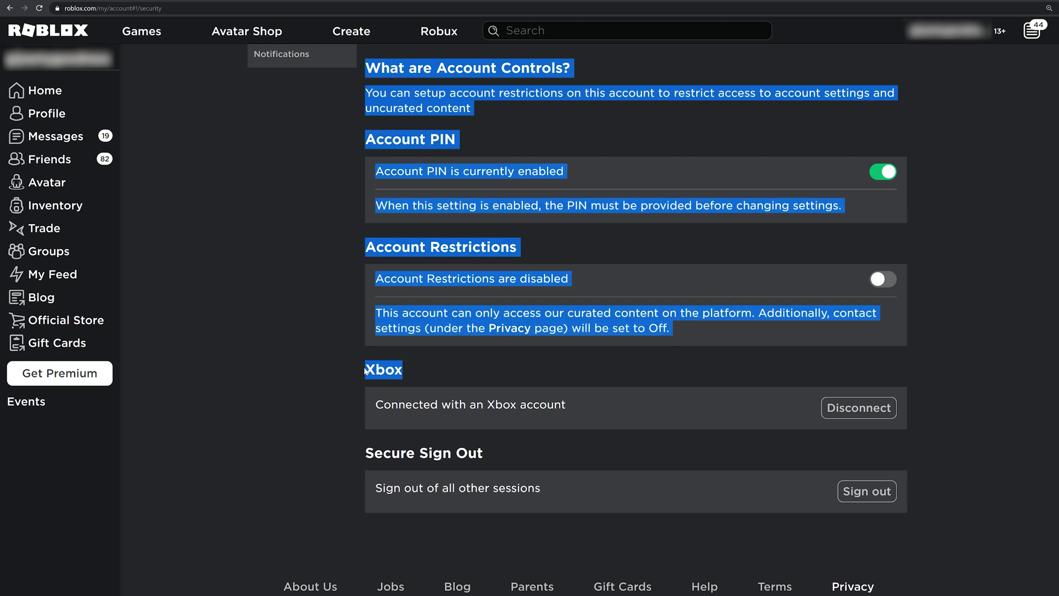
{"action": "left_click", "coordinate": [507, 374]}
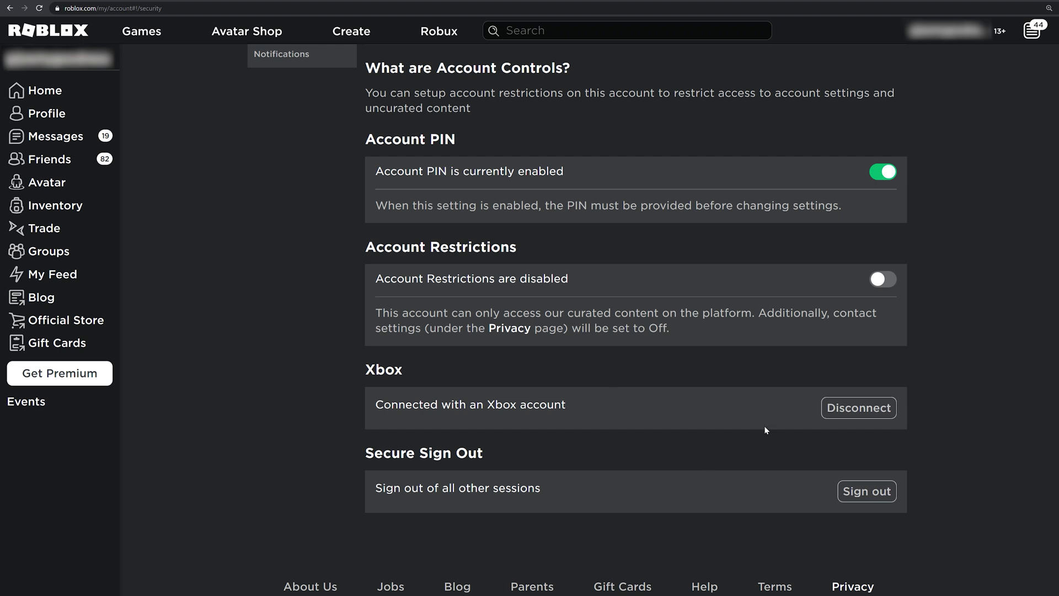
{"action": "scroll", "coordinate": [562, 401], "scroll_direction": "up", "scroll_amount": 3}
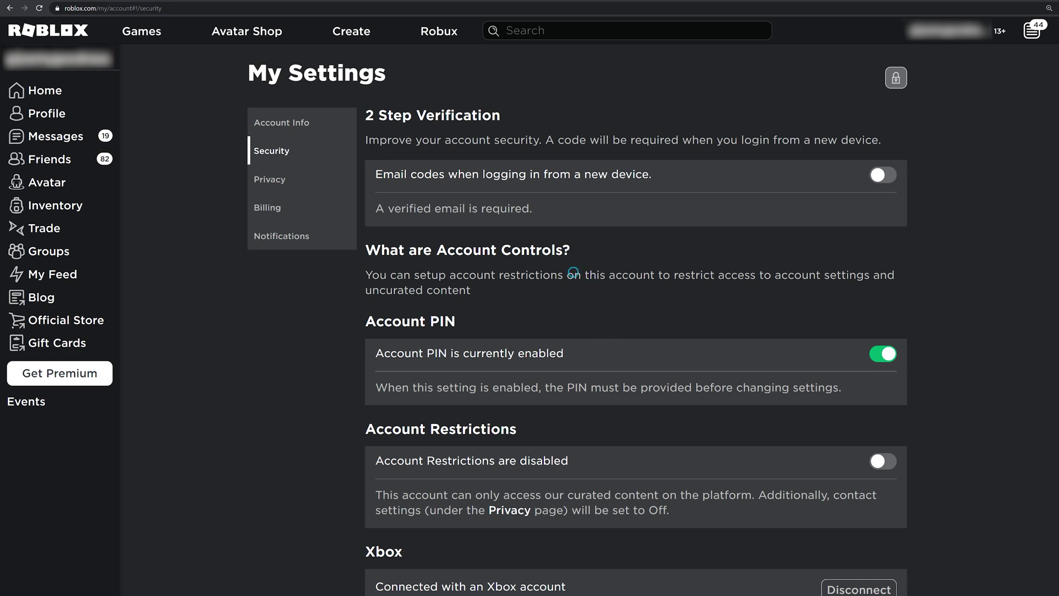
- Return to Account Info and check the Birthday fields under Personal
{"action": "left_click", "coordinate": [277, 126]}
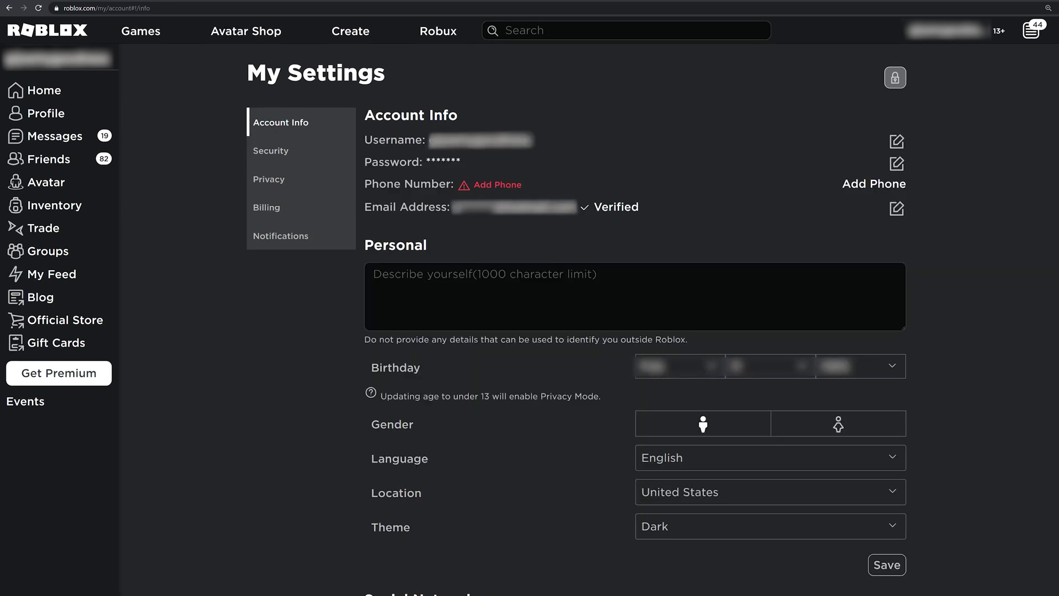
{"action": "left_click_drag", "start_coordinate": [359, 367], "coordinate": [401, 368]}
{"action": "left_click", "coordinate": [398, 368]}
{"action": "left_click_drag", "start_coordinate": [370, 372], "coordinate": [438, 375]}
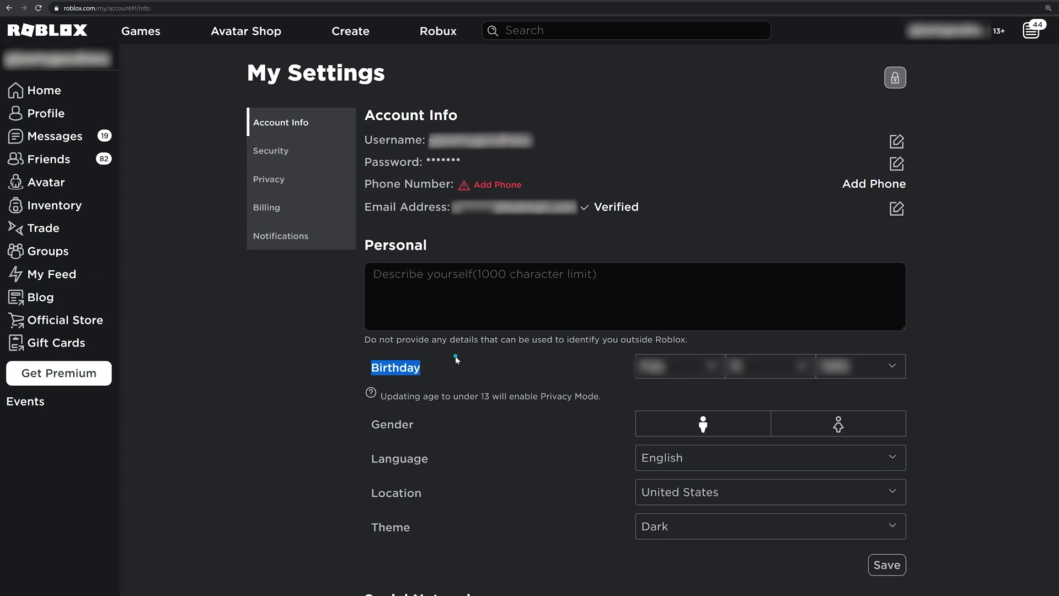
{"action": "left_click", "coordinate": [1029, 367]}
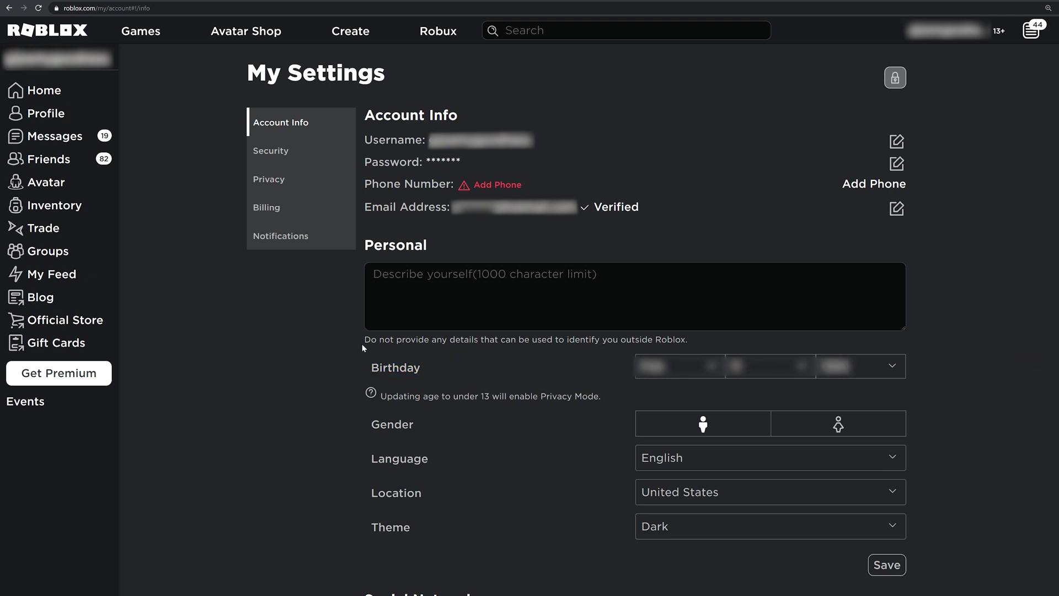
{"action": "left_click_drag", "start_coordinate": [374, 368], "coordinate": [395, 368]}
{"action": "left_click", "coordinate": [382, 369]}
{"action": "left_click_drag", "start_coordinate": [376, 371], "coordinate": [421, 376]}
{"action": "left_click", "coordinate": [421, 375]}
- Recheck the Xbox connection under Security, then go back to Account Info
{"action": "left_click", "coordinate": [1014, 286]}
{"action": "scroll", "coordinate": [533, 326], "scroll_direction": "down", "scroll_amount": 4}
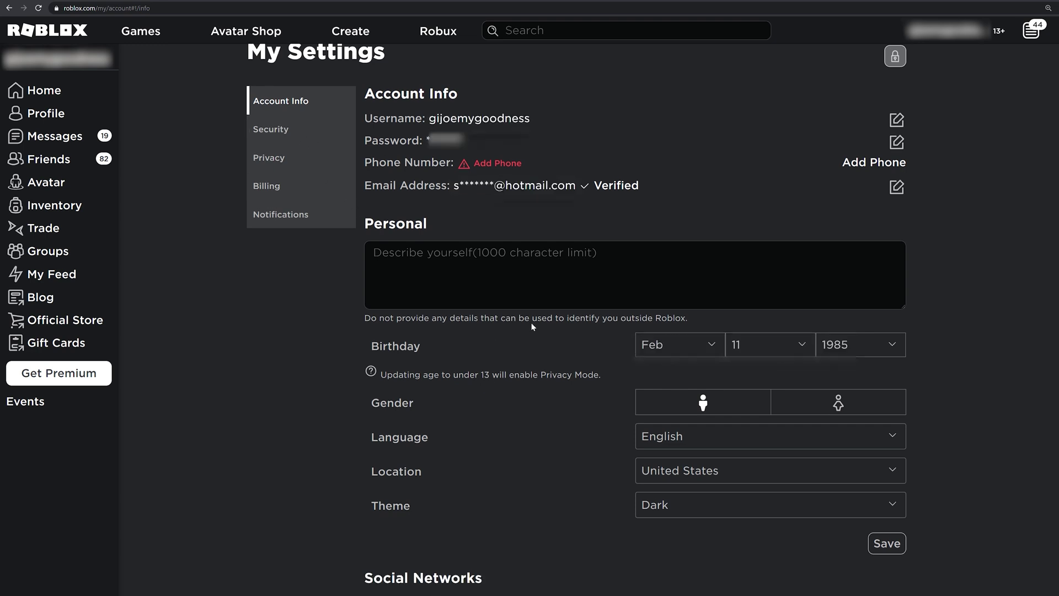
{"action": "scroll", "coordinate": [534, 323], "scroll_direction": "up", "scroll_amount": 4}
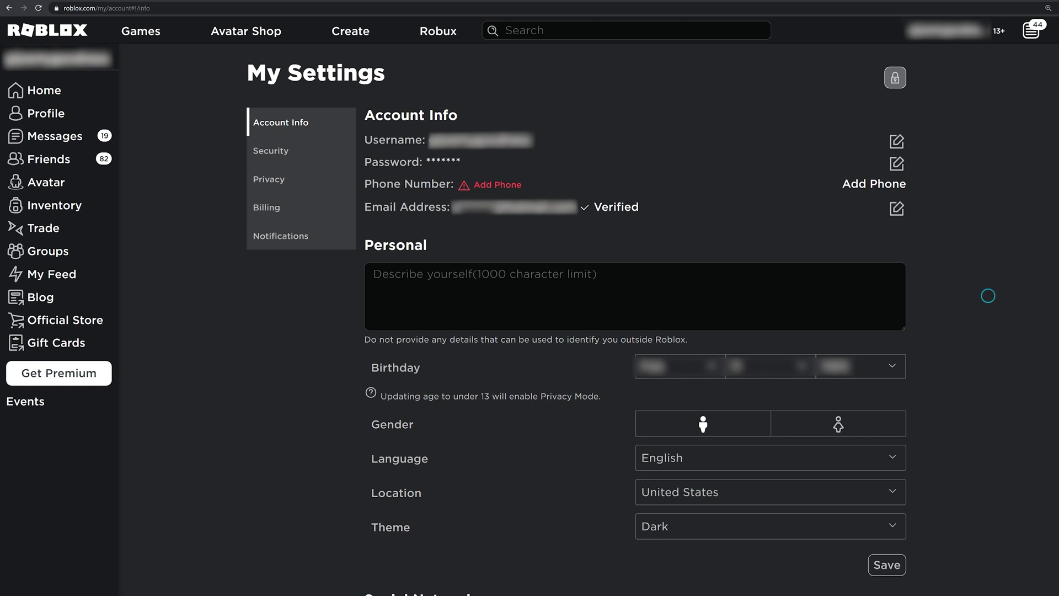
{"action": "left_click", "coordinate": [282, 157]}
{"action": "scroll", "coordinate": [747, 440], "scroll_direction": "down", "scroll_amount": 3}
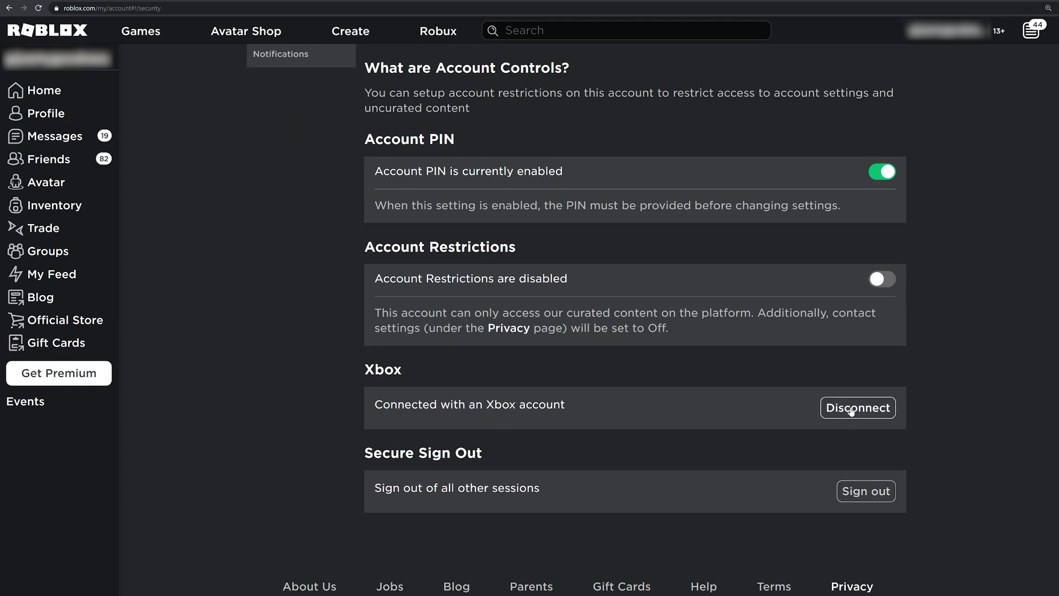
{"action": "scroll", "coordinate": [645, 395], "scroll_direction": "up", "scroll_amount": 4}
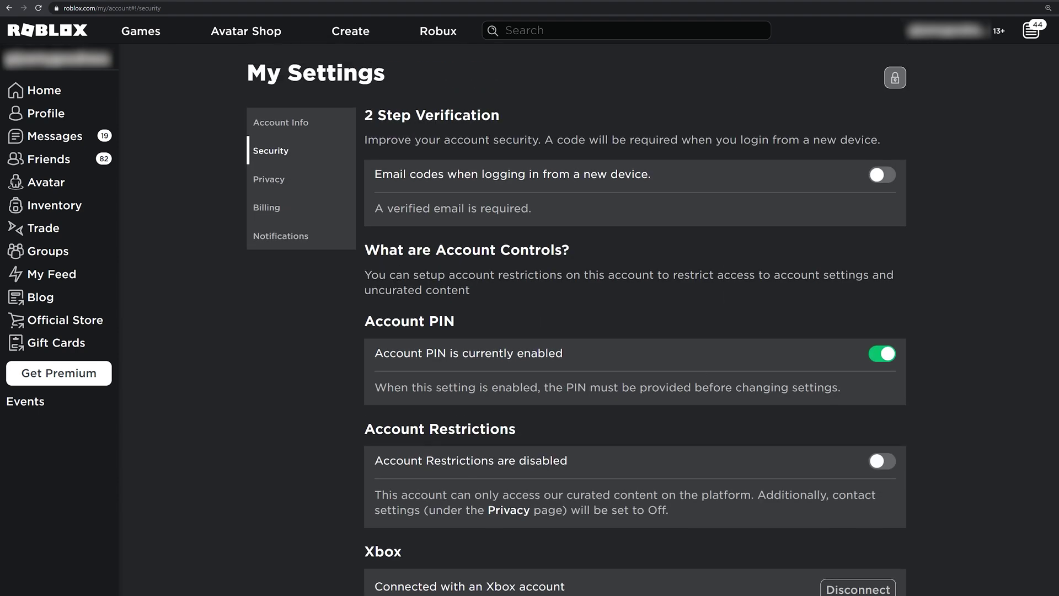
{"action": "left_click", "coordinate": [277, 135]}
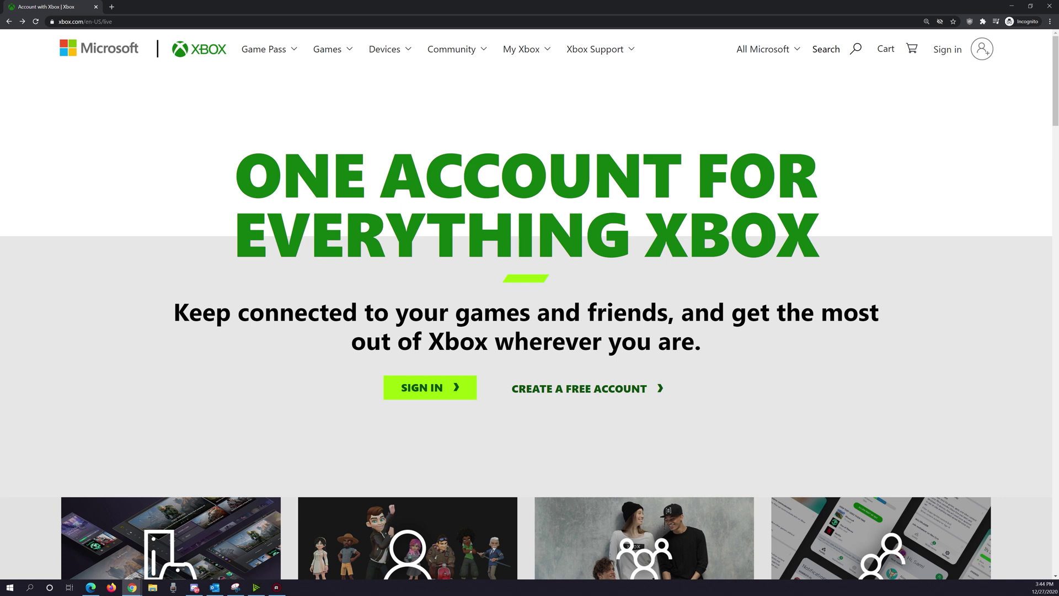
- Sign in to Xbox.com with the Microsoft account and show its account menu
{"action": "left_click", "coordinate": [950, 54]}
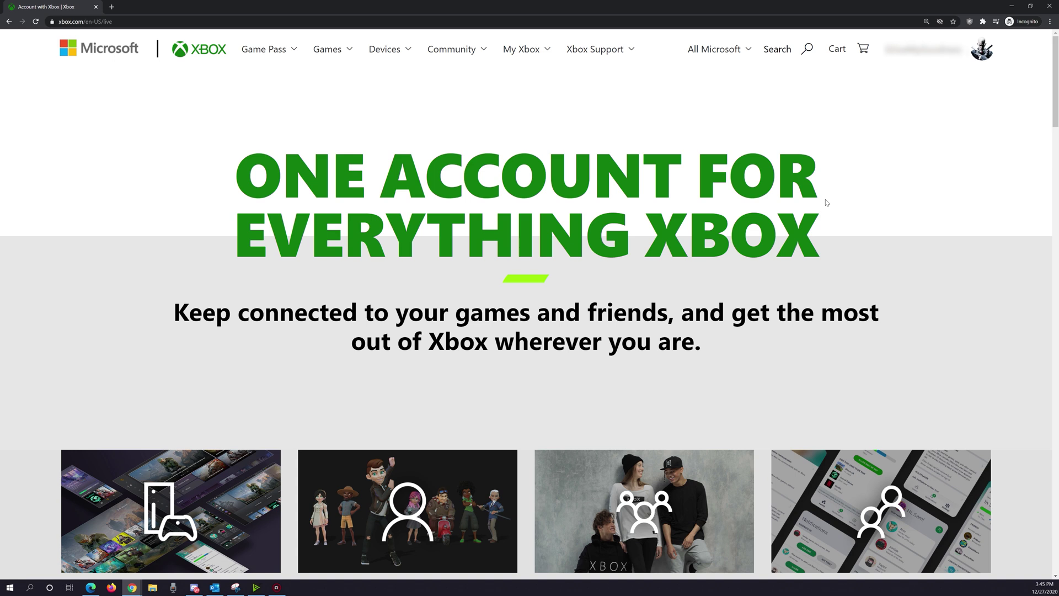
{"action": "left_click", "coordinate": [925, 57]}
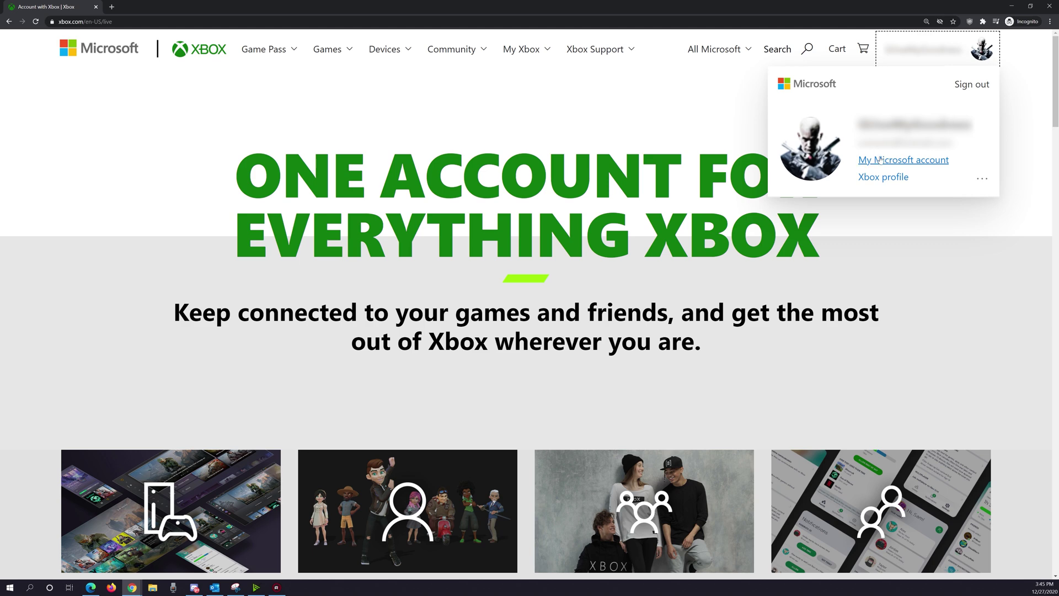
- Go to the Microsoft account's Your info page and check the date of birth
{"action": "left_click", "coordinate": [931, 164]}
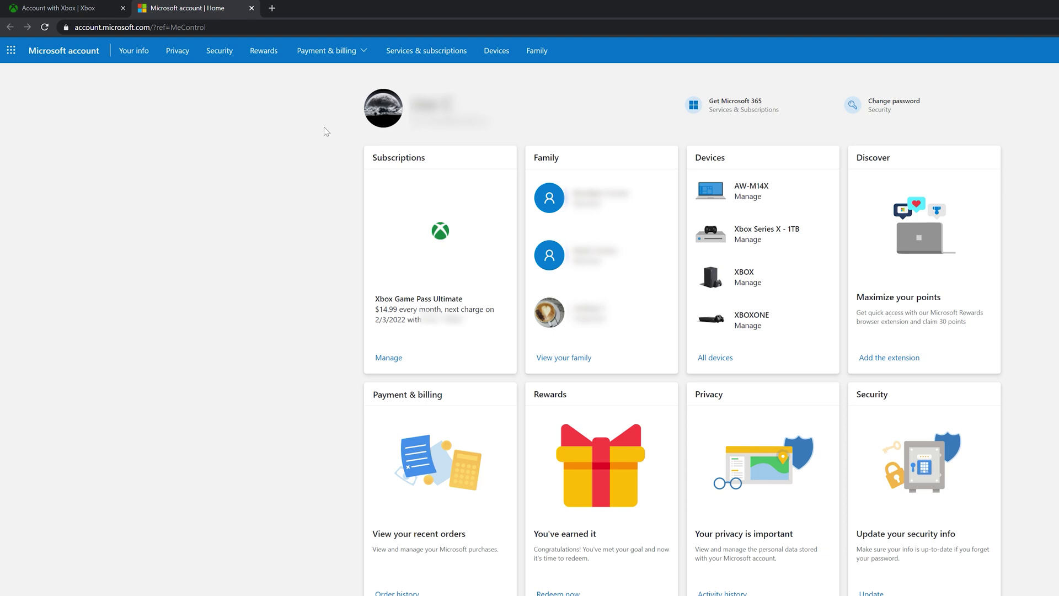
{"action": "left_click", "coordinate": [132, 56]}
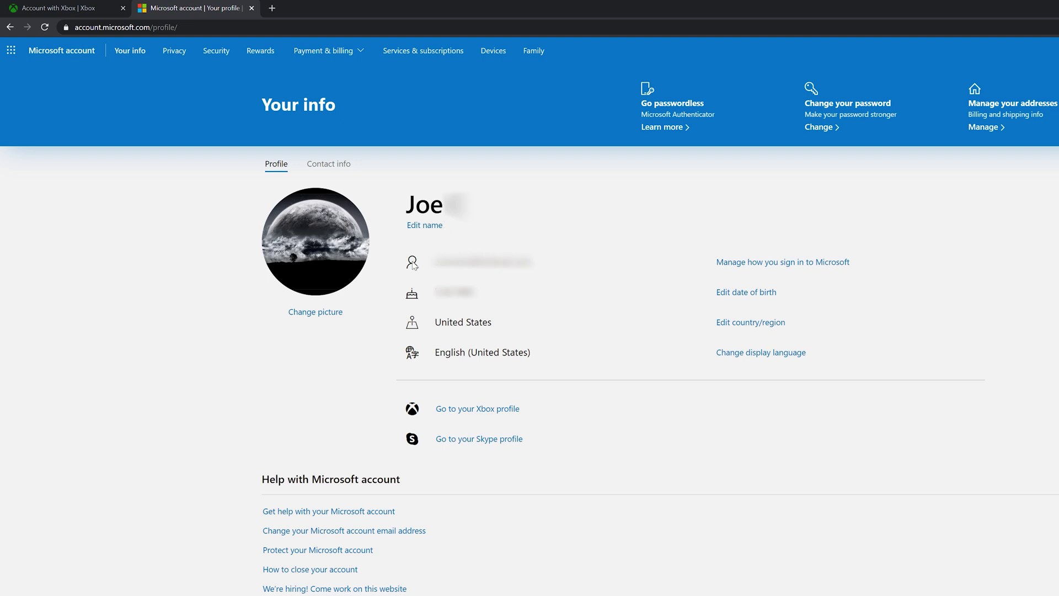
{"action": "mouse_move", "coordinate": [802, 297]}
{"action": "left_mouse_down"}
{"action": "mouse_move", "coordinate": [709, 288]}
{"action": "mouse_move", "coordinate": [785, 292]}
{"action": "left_mouse_up"}
{"action": "left_click", "coordinate": [963, 300]}
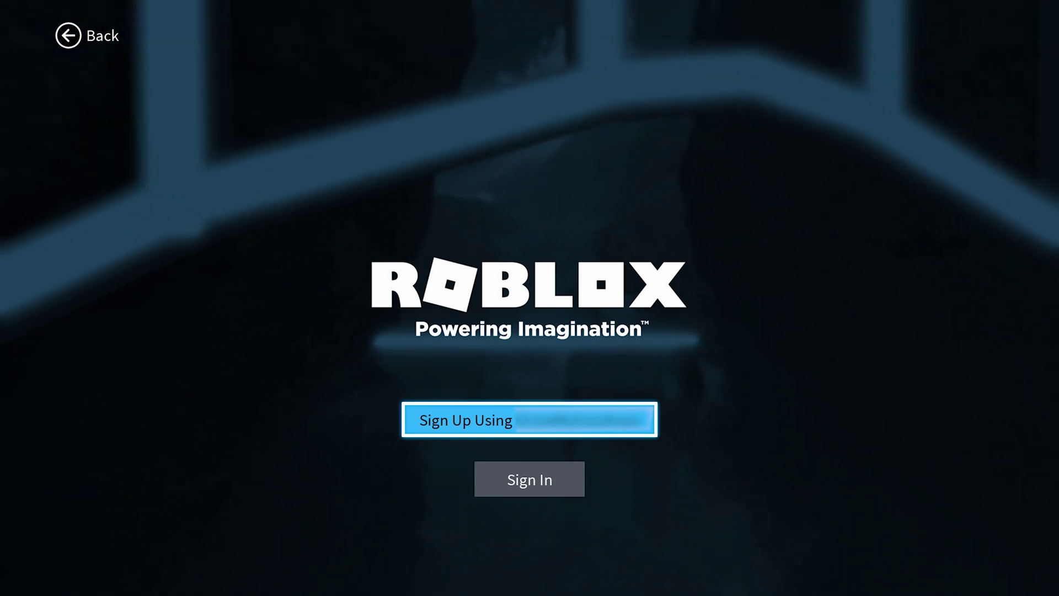
- Choose Sign In on the Roblox Xbox start screen to reach the sign-in form
{"action": "key", "text": "Down"}
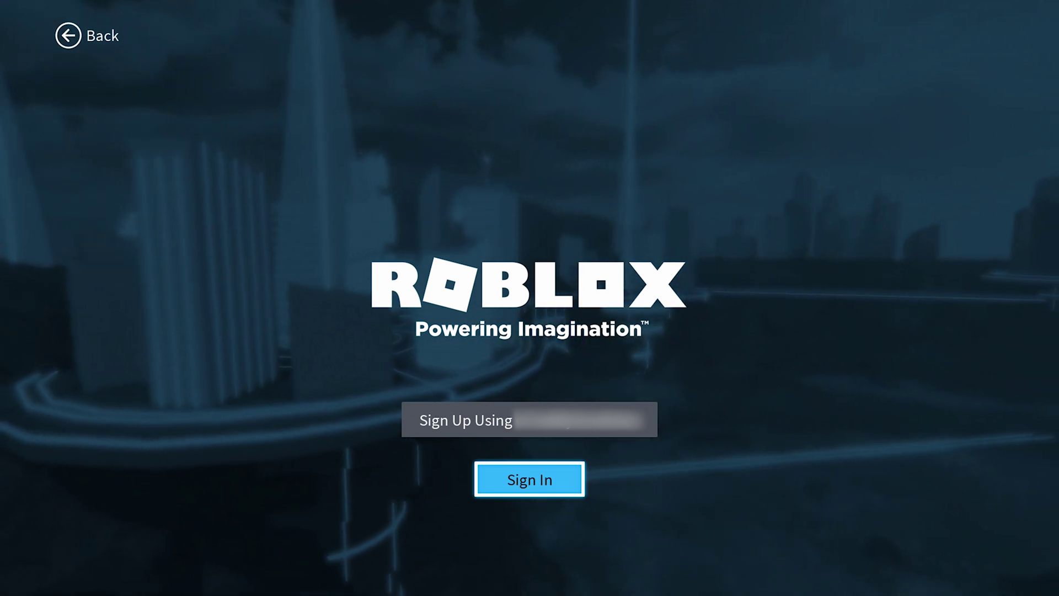
{"action": "key", "text": "Return"}
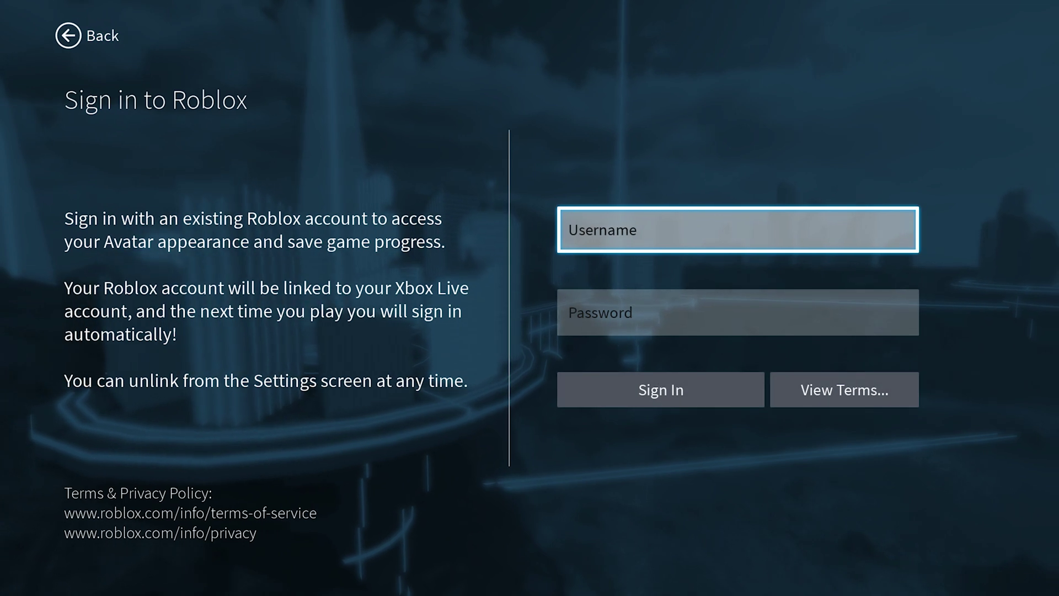